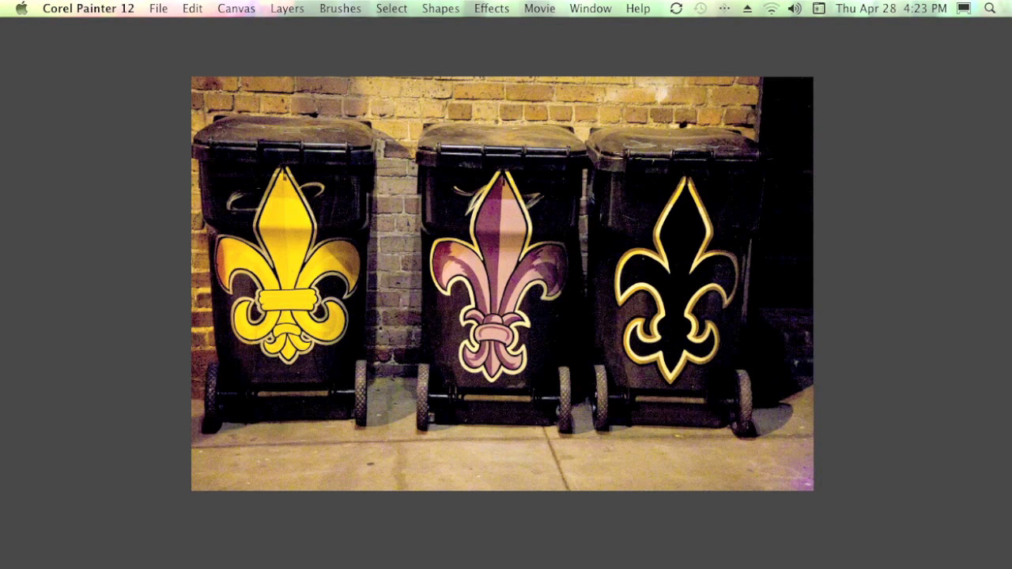
Copy the entire trash-can photo, close its document, and paste the copy into the musicians collage, positioned over the middle of the scene
key(Tab)
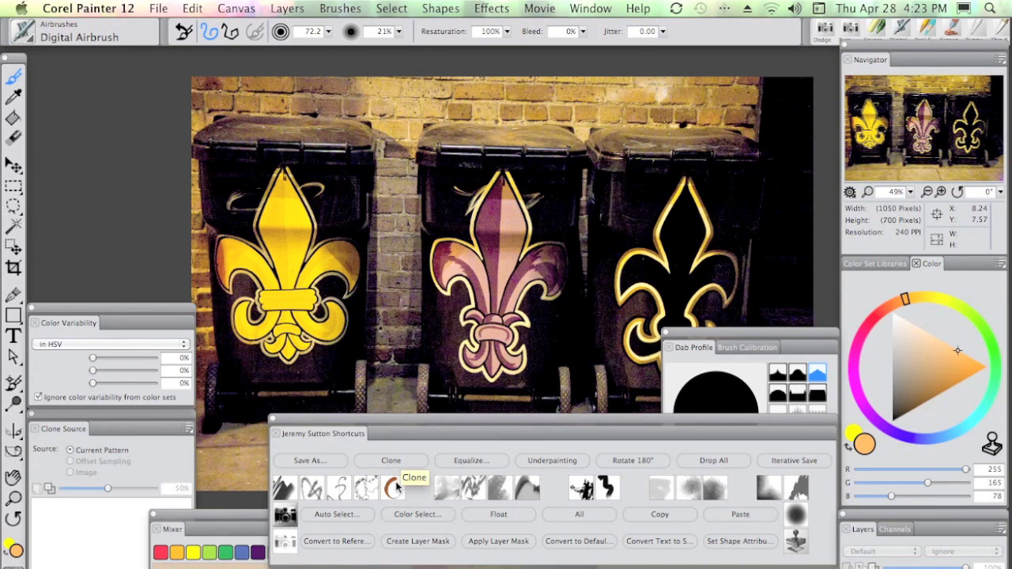
click(587, 520)
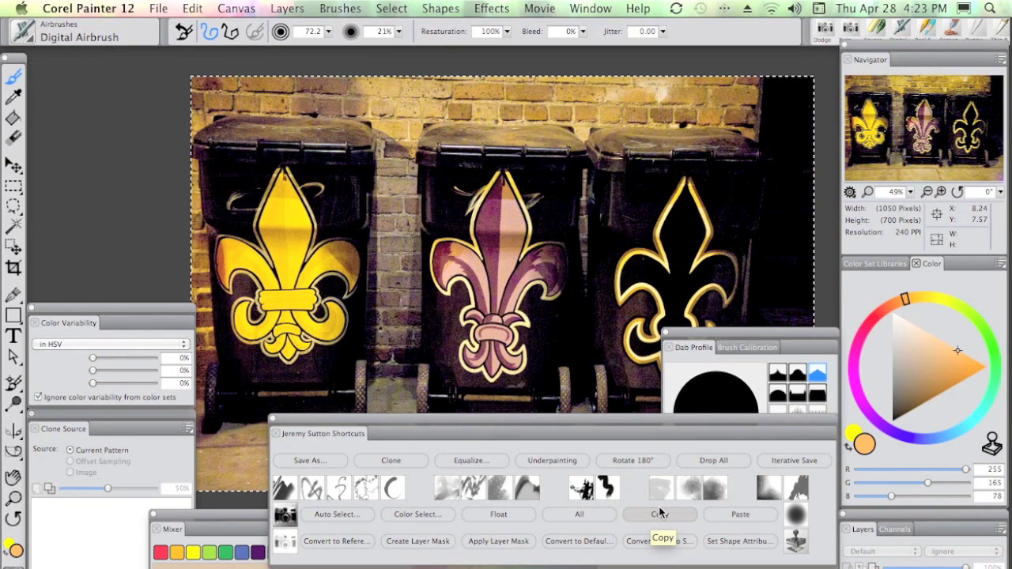
key(super+w)
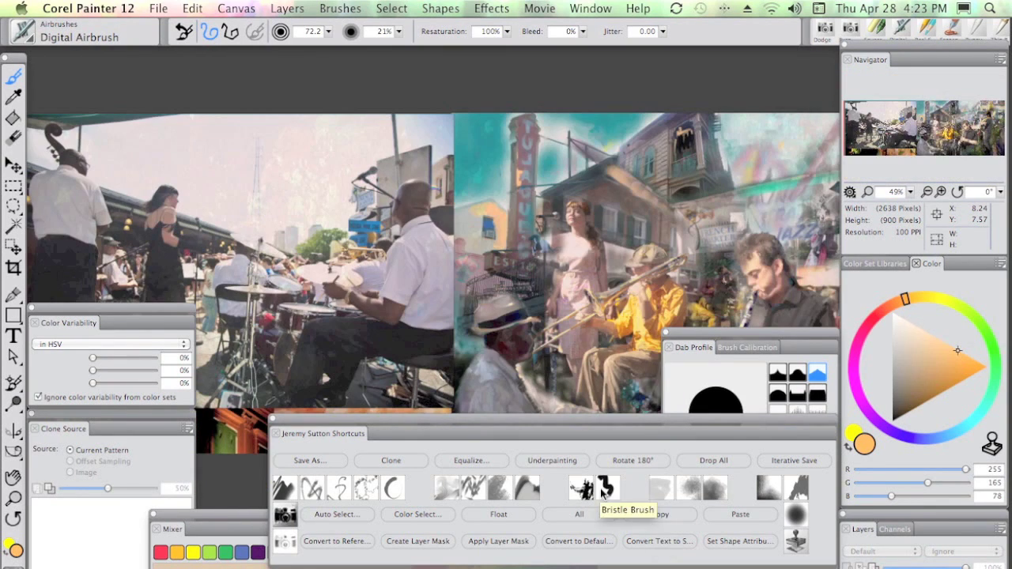
click(740, 518)
drag(482, 315, 438, 256)
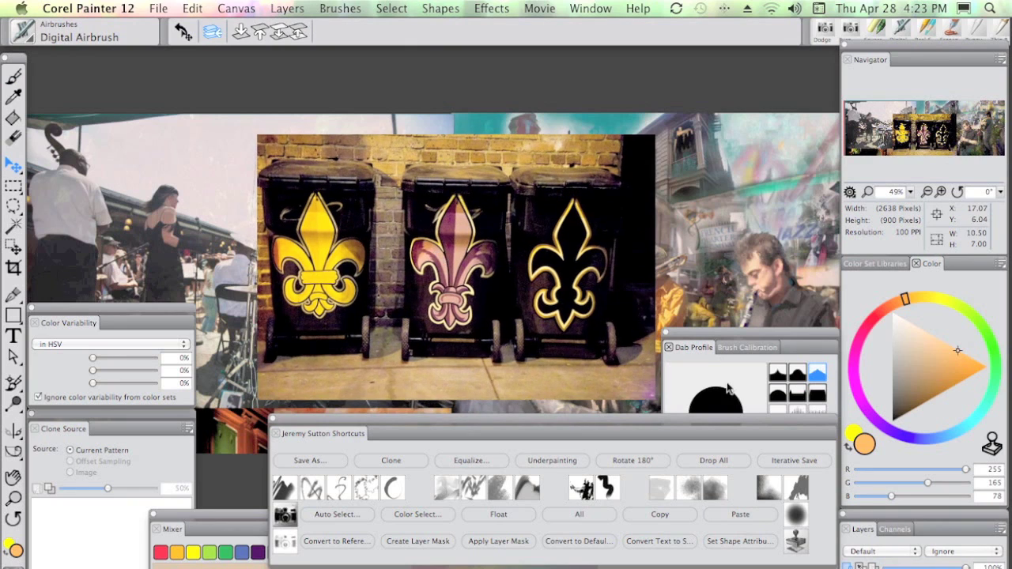
Place the layers list beside the artwork, check Layer 7's visibility, and convert Layer 7 to a reference layer
drag(914, 516, 741, 59)
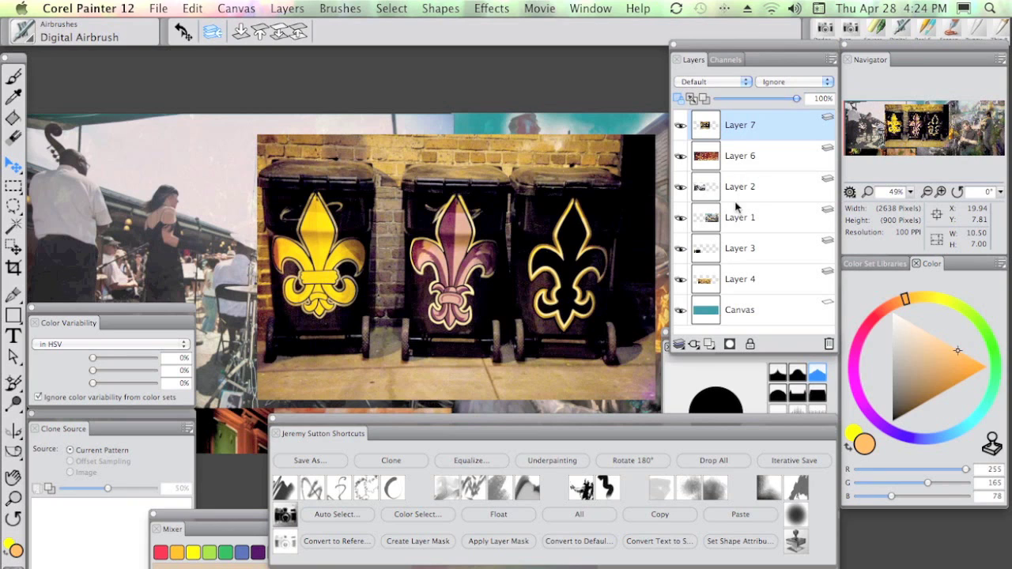
click(680, 125)
click(680, 125)
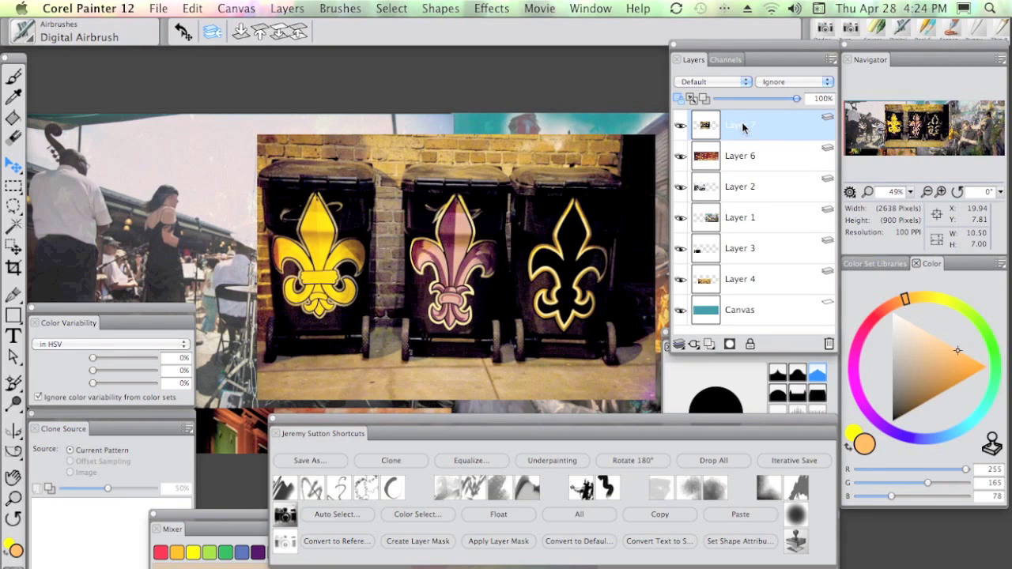
click(342, 542)
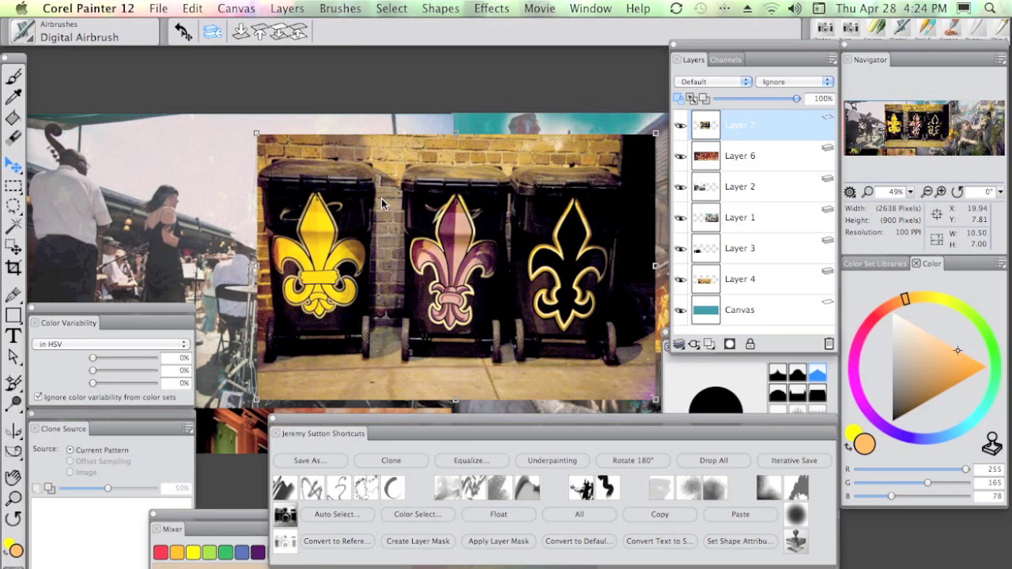
Enlarge the pasted fleur-de-lis photo and shift it toward the collage's left side, covering roughly two thirds of its width
mouse_move(313, 209)
mouse_down()
mouse_move(297, 199)
mouse_move(312, 209)
mouse_up()
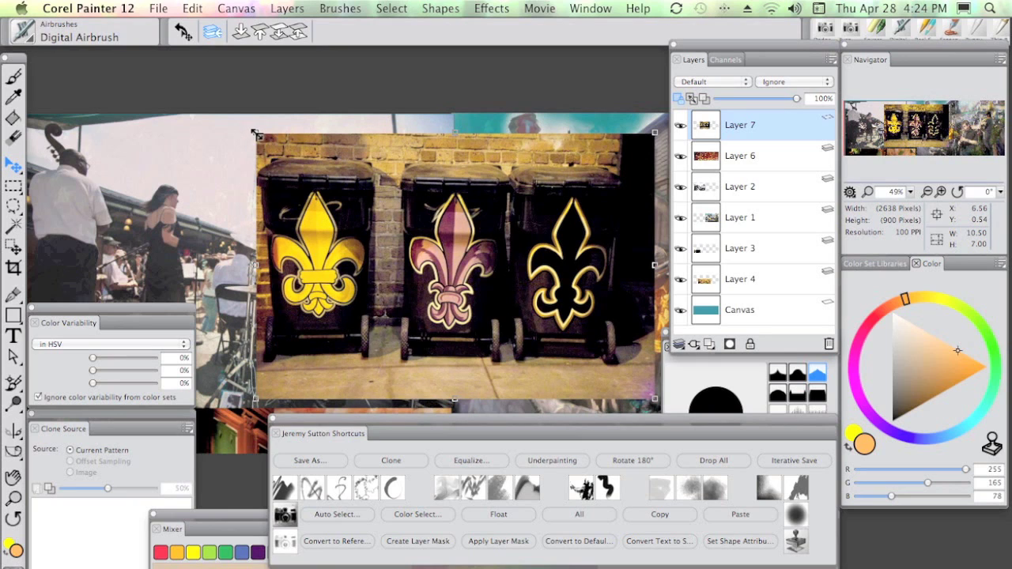
drag(256, 133, 174, 101)
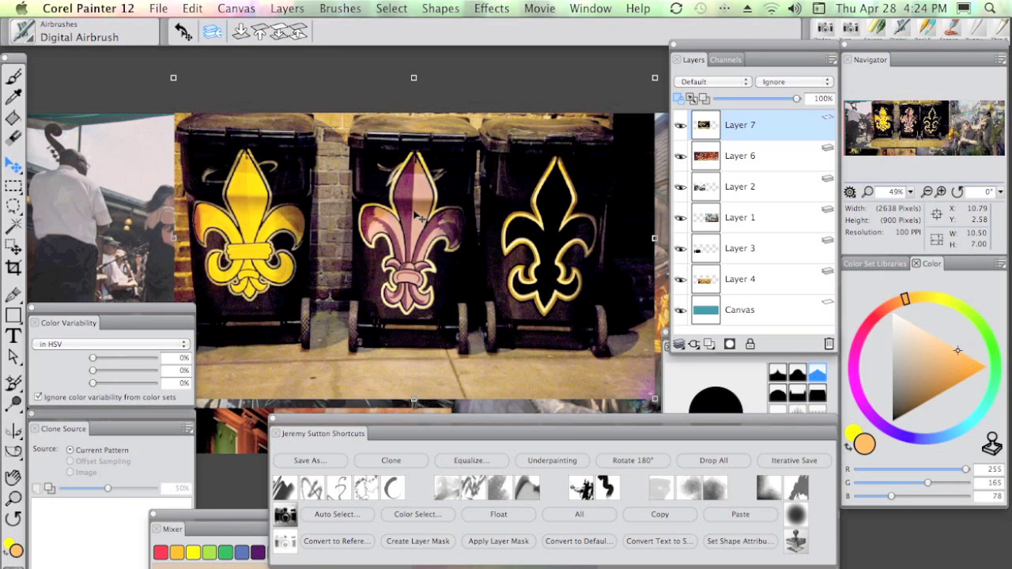
drag(421, 218, 308, 225)
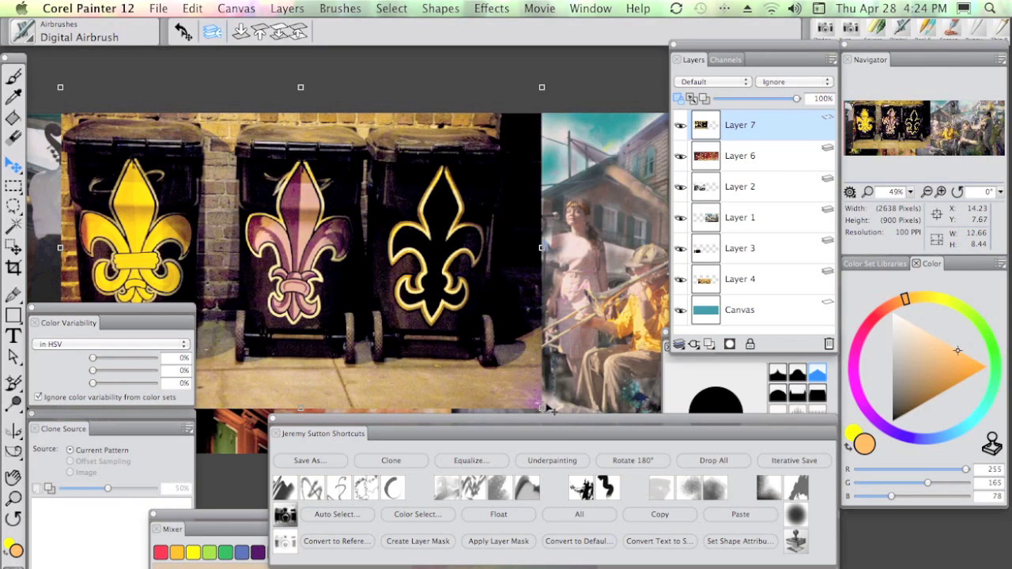
drag(543, 408, 713, 495)
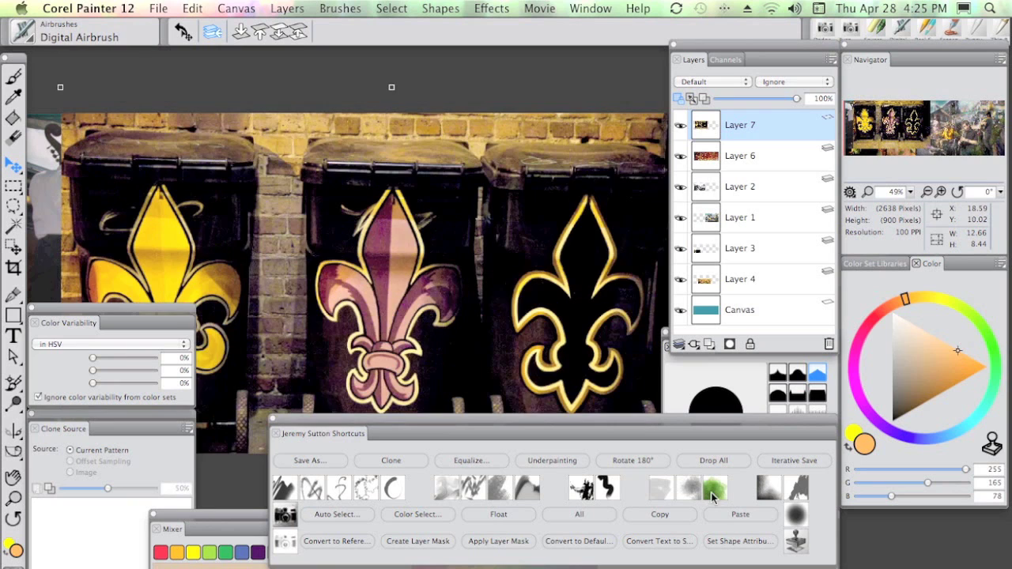
With the palettes hidden, rotate the fleur-de-lis photo slightly counterclockwise, then enlarge and reposition it so the three emblems span the collage
key(Tab)
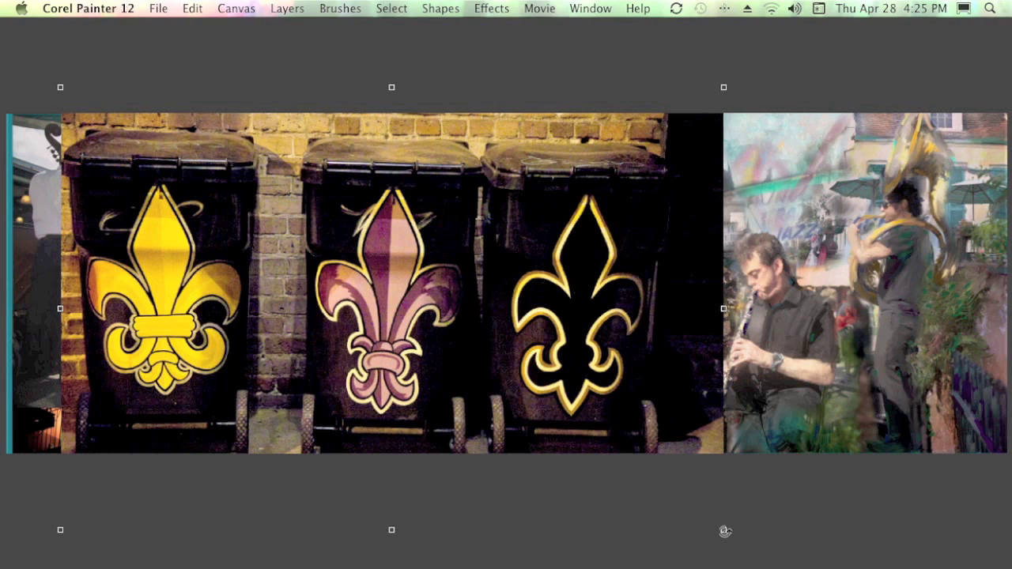
drag(725, 531, 730, 526)
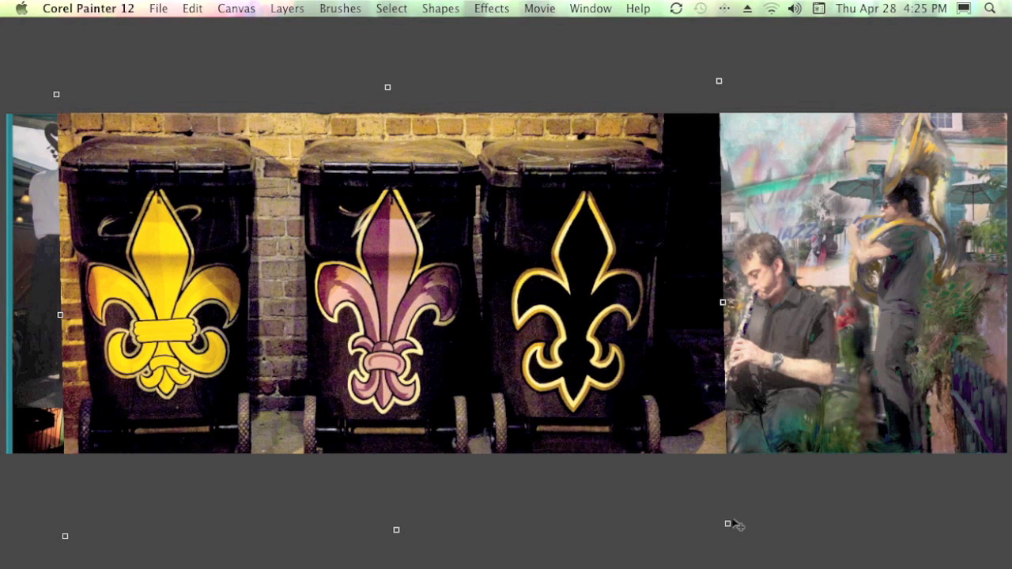
drag(725, 522, 929, 568)
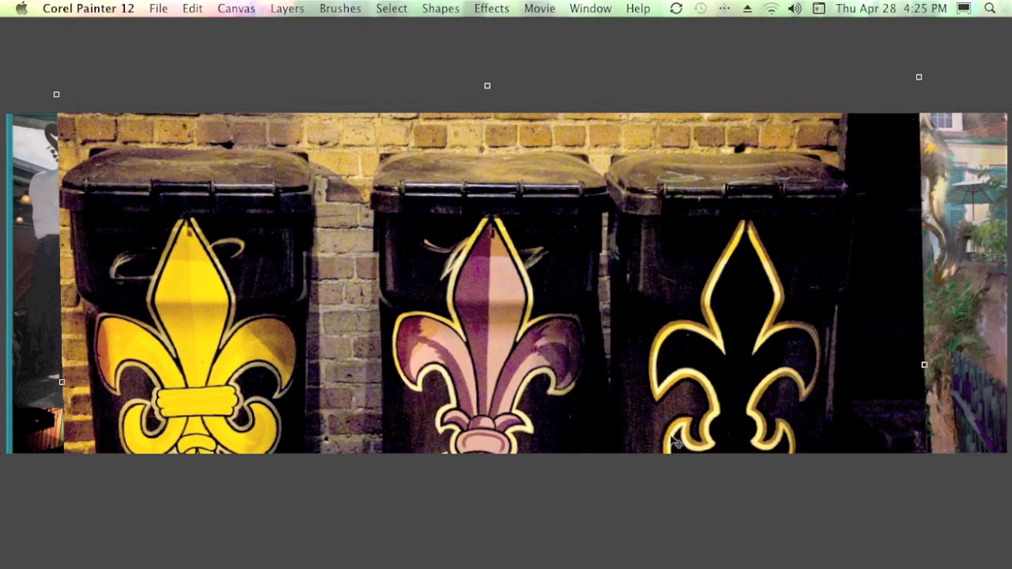
drag(496, 373, 459, 284)
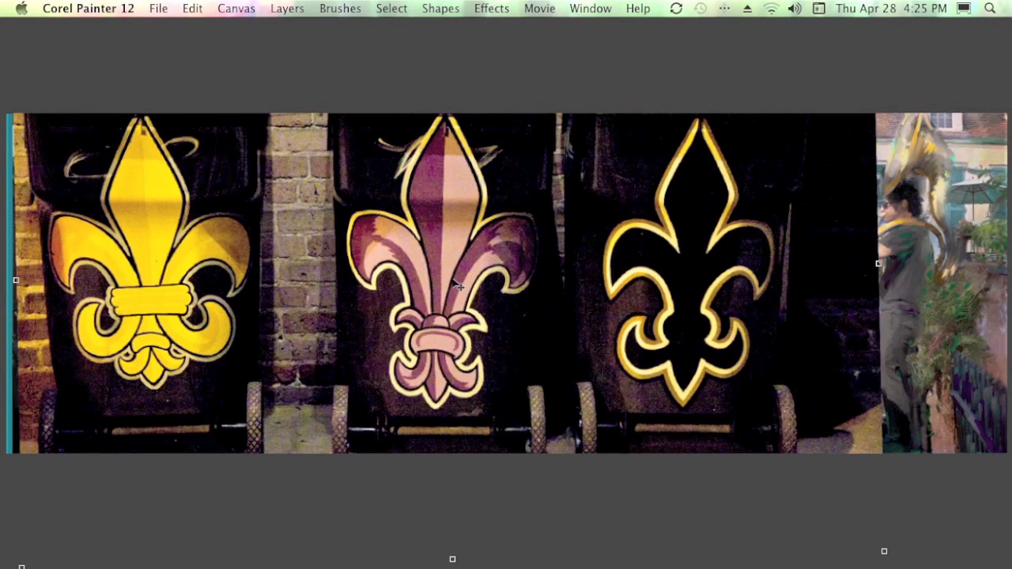
drag(899, 566, 940, 568)
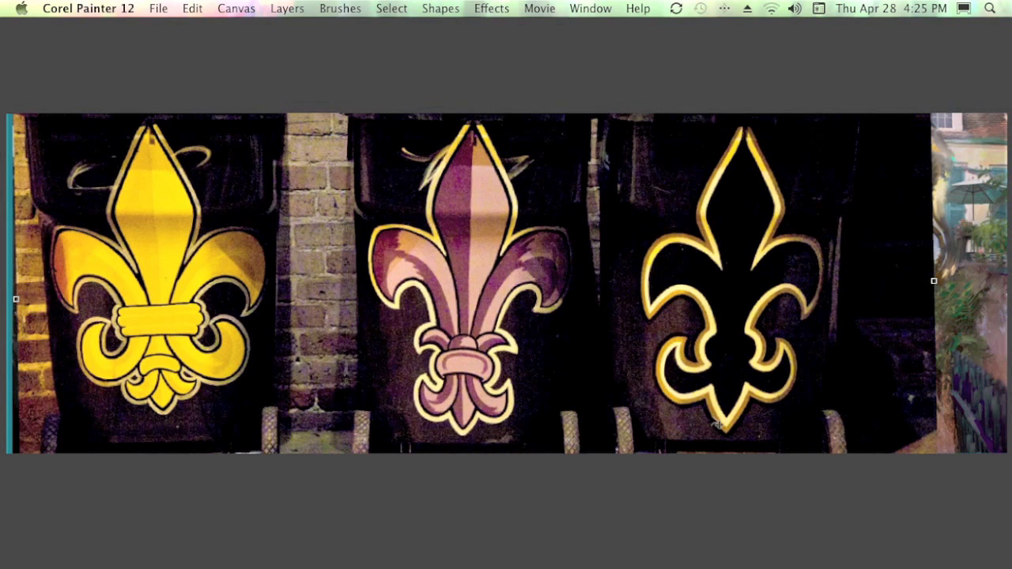
Bring back the palettes, lower Layer 7's opacity to 54%, and convert it to a default layer
click(289, 9)
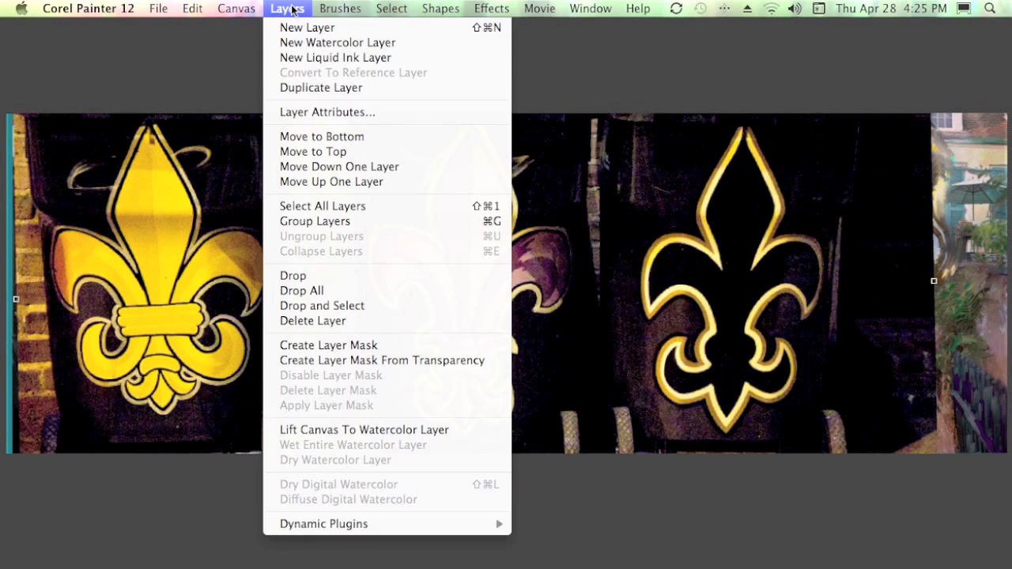
click(283, 10)
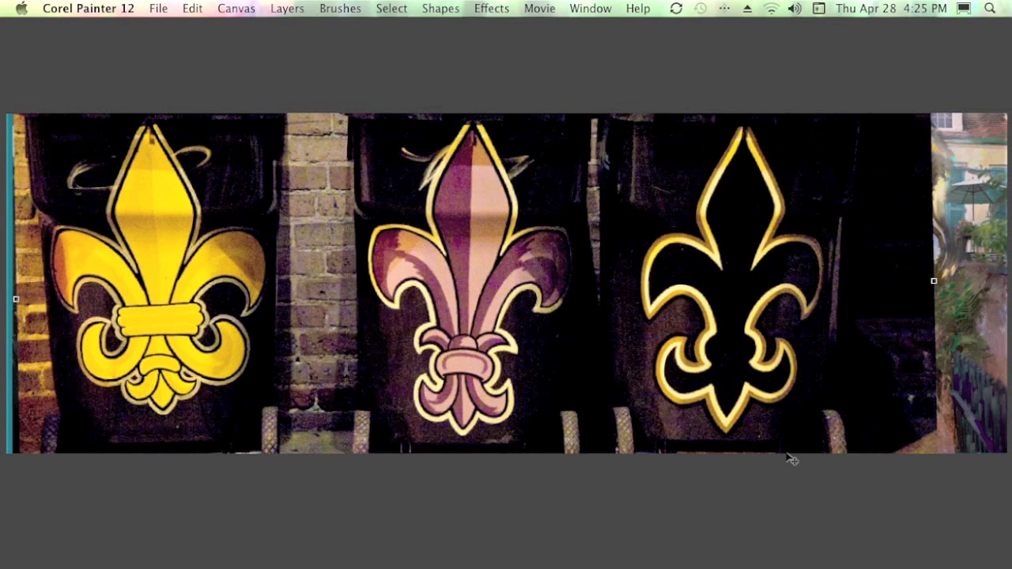
key(Tab)
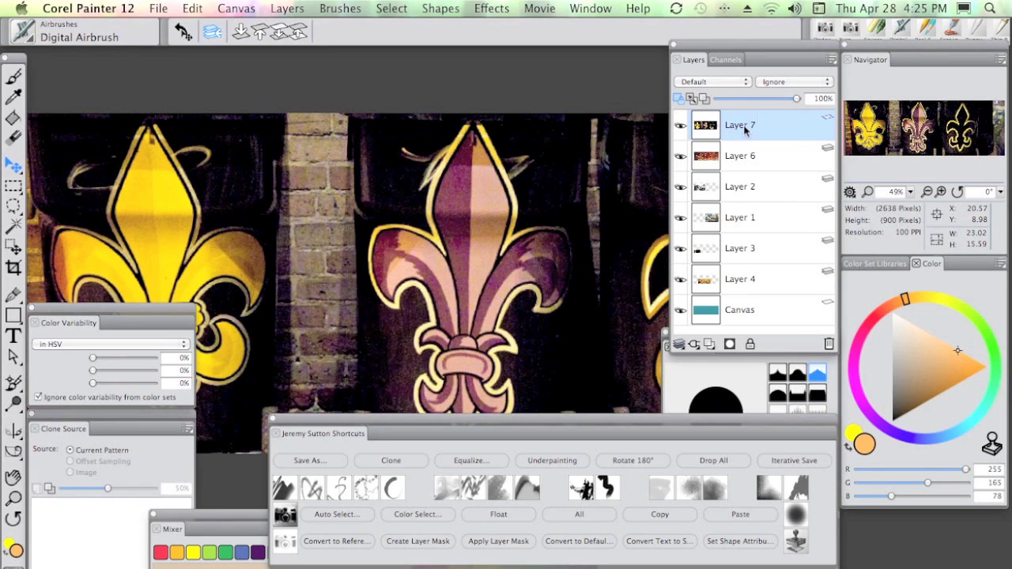
click(759, 98)
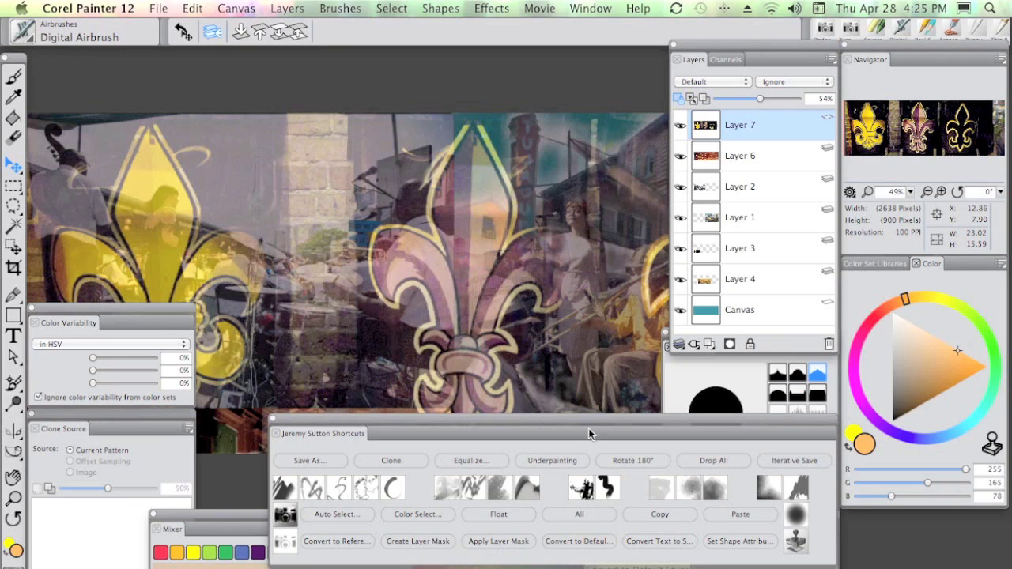
drag(588, 428, 555, 370)
click(548, 482)
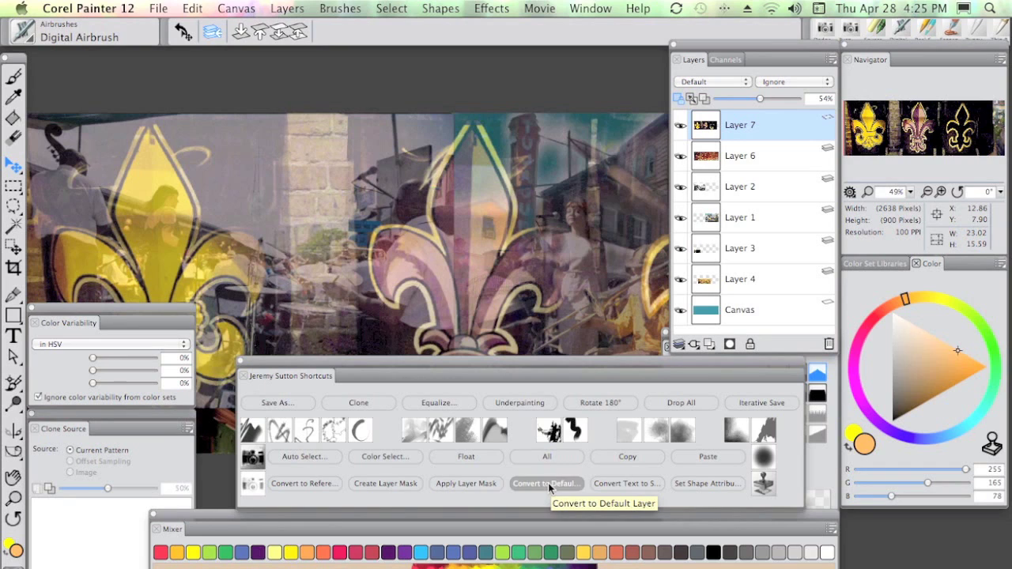
Reorder the custom shortcuts palette so its last row runs Convert to Reference Layer, Convert to Default Layer, Create Layer Mask, Apply Layer Mask
drag(542, 362, 504, 310)
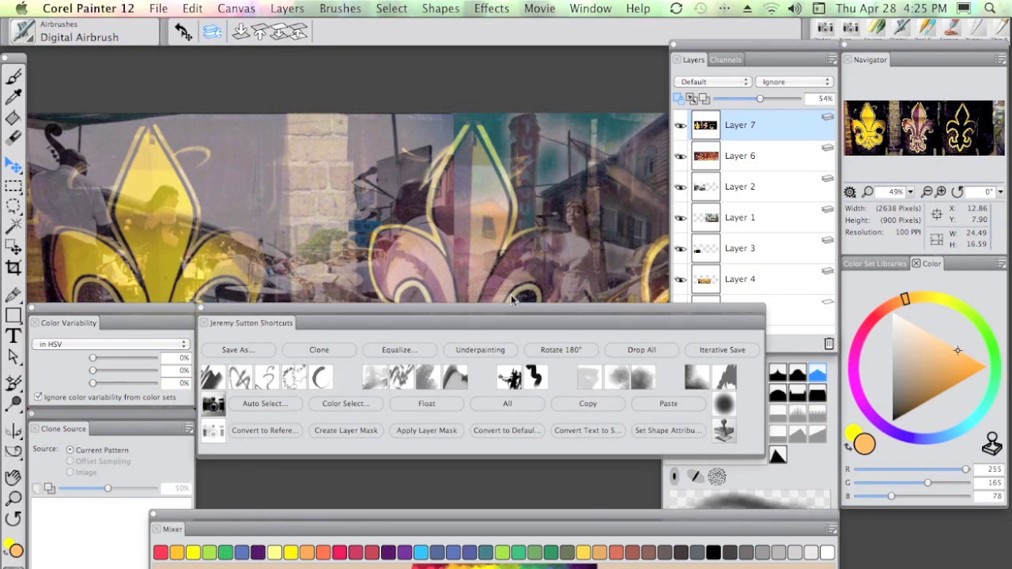
drag(764, 459, 823, 523)
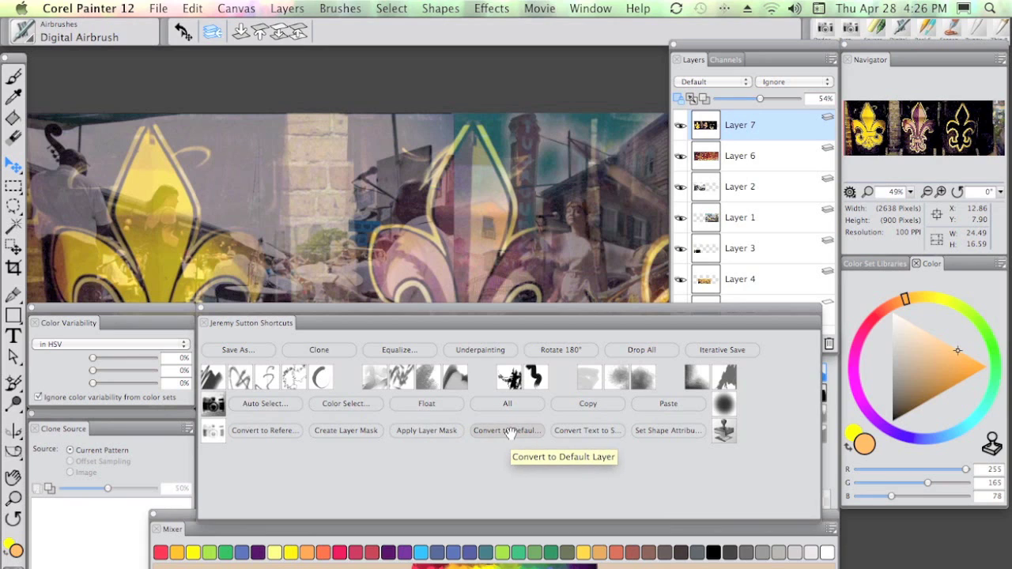
drag(509, 434, 316, 483)
drag(435, 435, 494, 432)
drag(377, 433, 419, 432)
drag(345, 484, 316, 436)
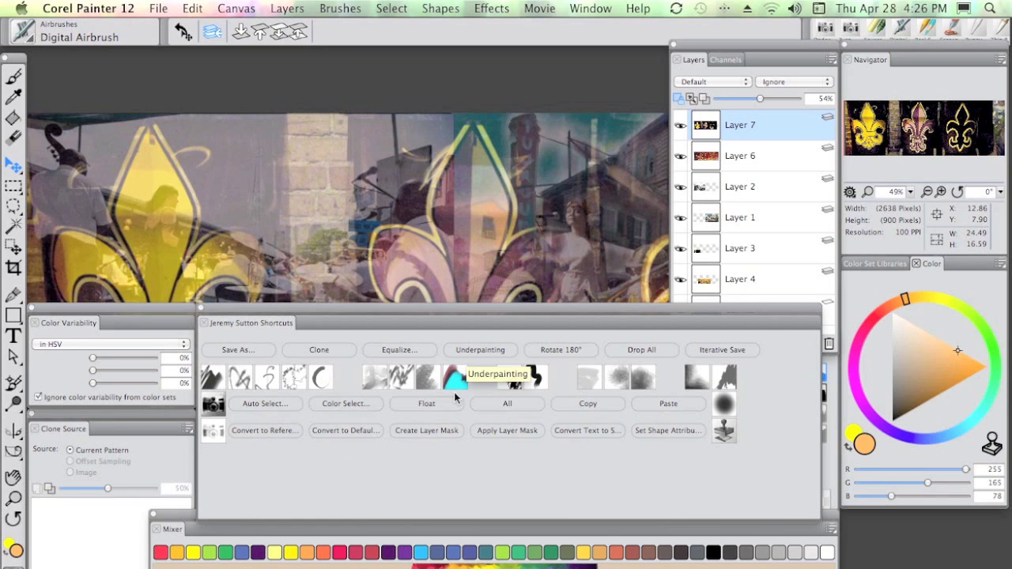
Shrink the custom shortcuts palette to fit its commands and move it clear of the artwork
drag(822, 519, 764, 469)
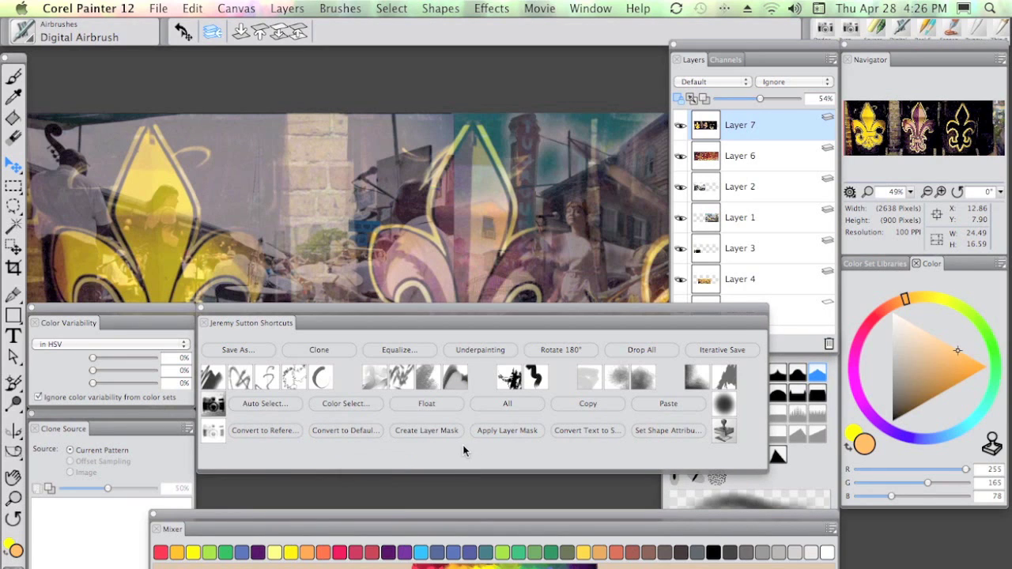
drag(767, 472, 761, 457)
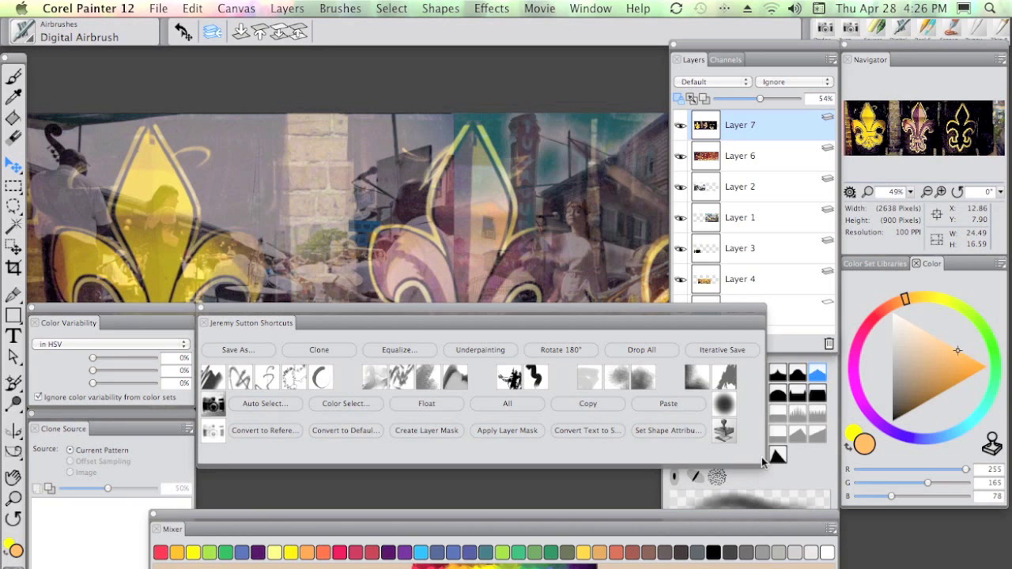
drag(457, 324, 452, 432)
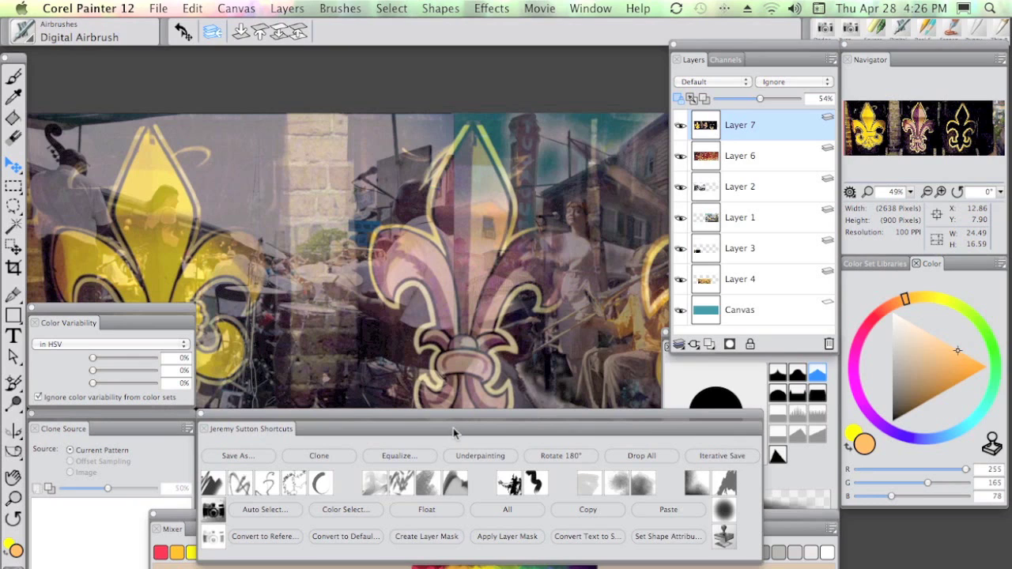
Add a layer mask to Layer 7 and set black as the main color with near-white as the additional color
click(434, 539)
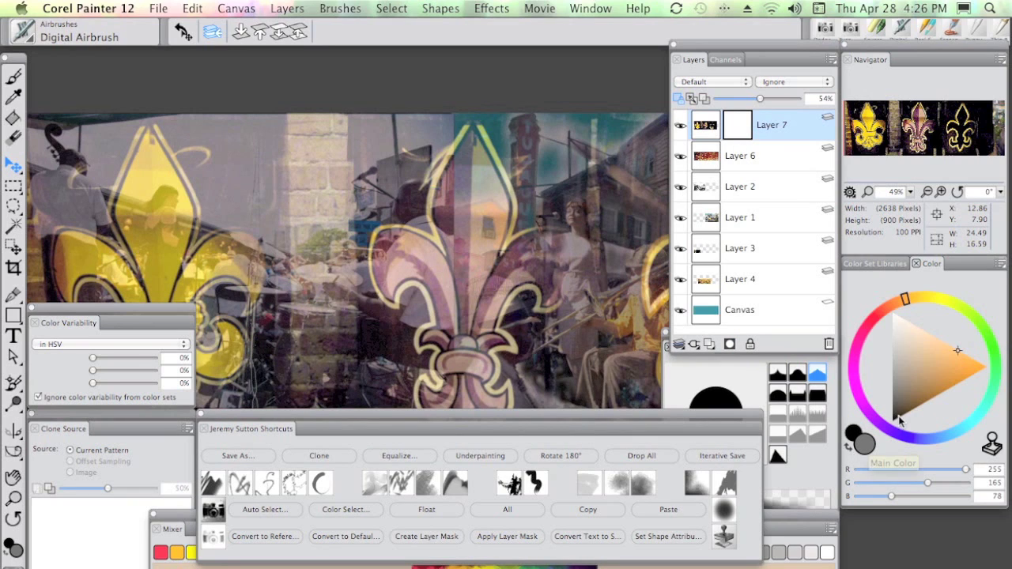
drag(904, 371, 894, 314)
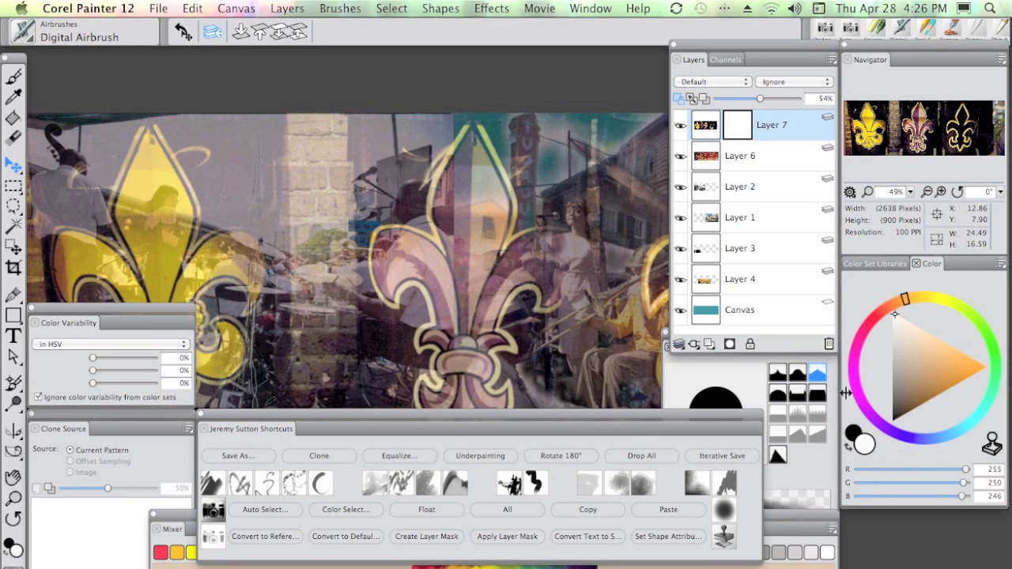
click(851, 449)
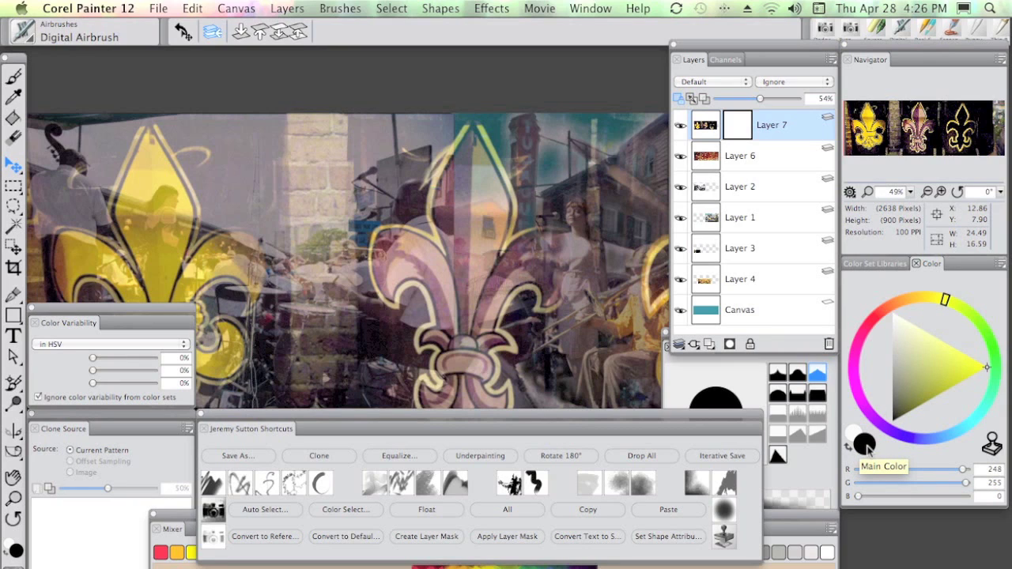
click(848, 448)
click(848, 447)
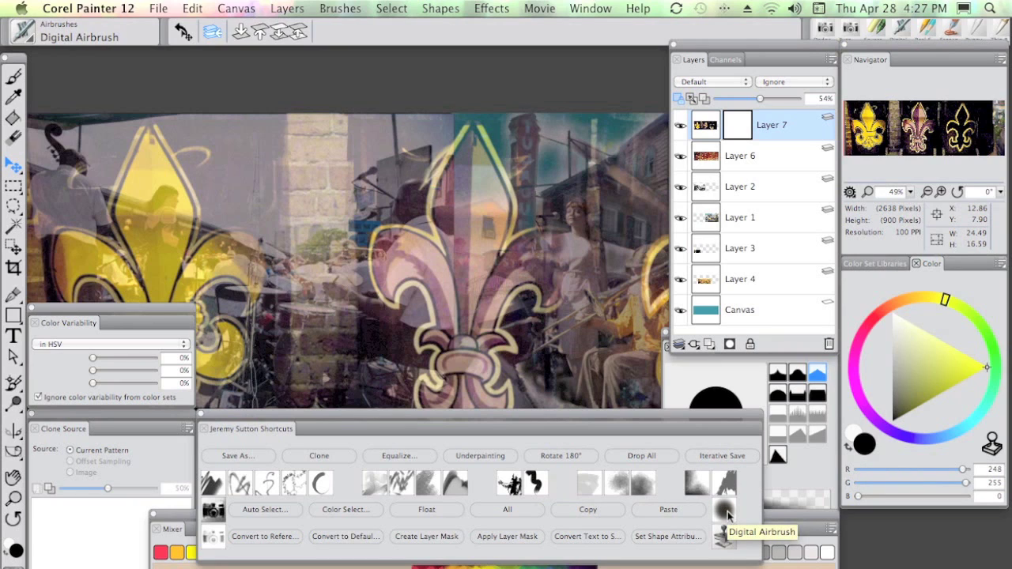
Paint black on Layer 7's mask with the Digital Airbrush to reveal the drummer and neighboring musicians beneath the brick wall and emblem
click(734, 515)
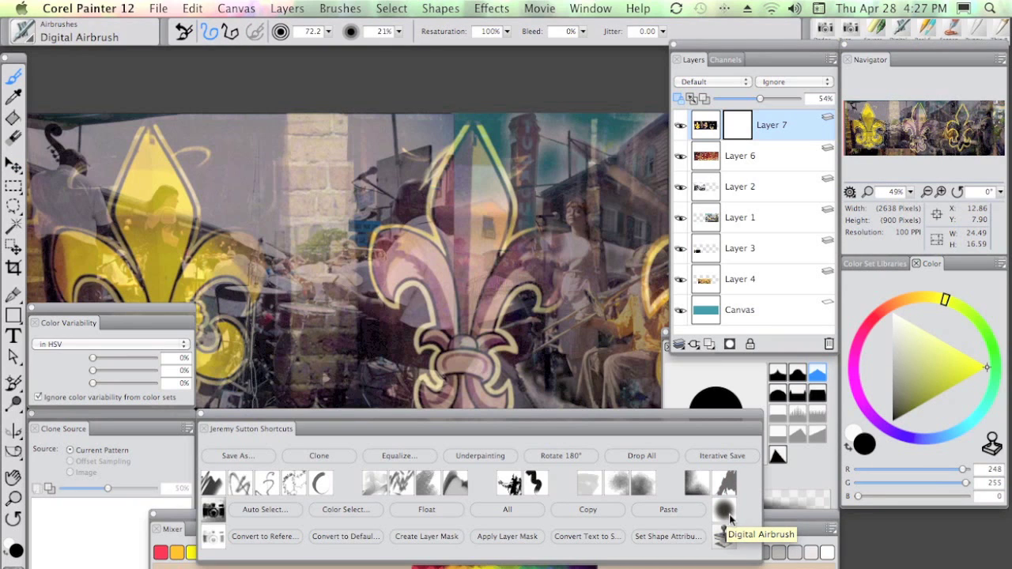
click(678, 371)
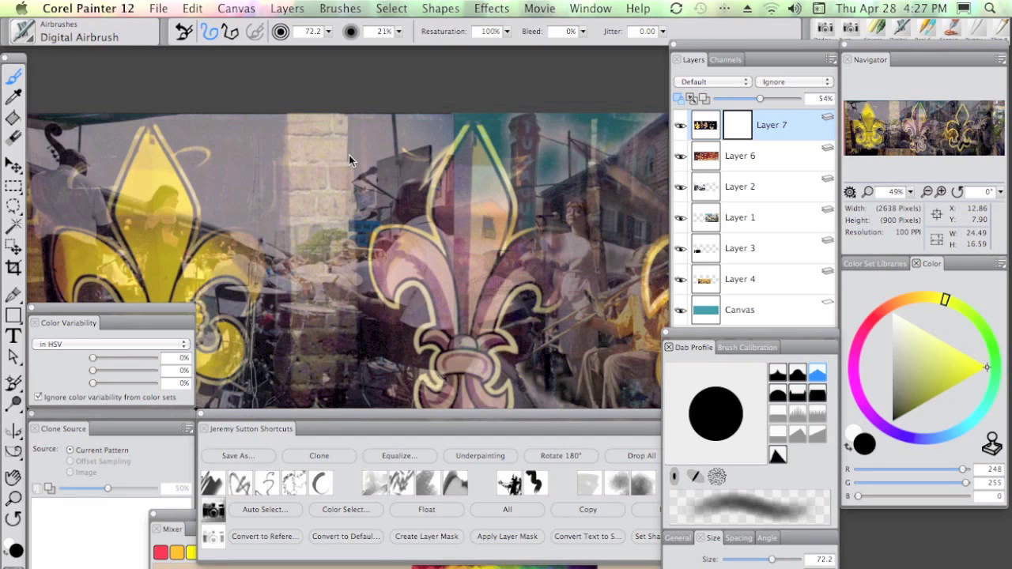
mouse_move(343, 131)
mouse_down()
mouse_move(366, 172)
mouse_move(375, 136)
mouse_up()
mouse_move(390, 174)
mouse_down()
mouse_move(423, 120)
mouse_move(407, 192)
mouse_move(327, 210)
mouse_move(343, 216)
mouse_move(338, 268)
mouse_move(358, 340)
mouse_move(411, 314)
mouse_move(398, 338)
mouse_move(251, 188)
mouse_move(297, 187)
mouse_move(320, 208)
mouse_up()
mouse_move(391, 147)
mouse_down()
mouse_move(371, 196)
mouse_move(362, 346)
mouse_move(413, 175)
mouse_move(381, 340)
mouse_move(397, 373)
mouse_move(381, 389)
mouse_move(332, 381)
mouse_move(301, 340)
mouse_up()
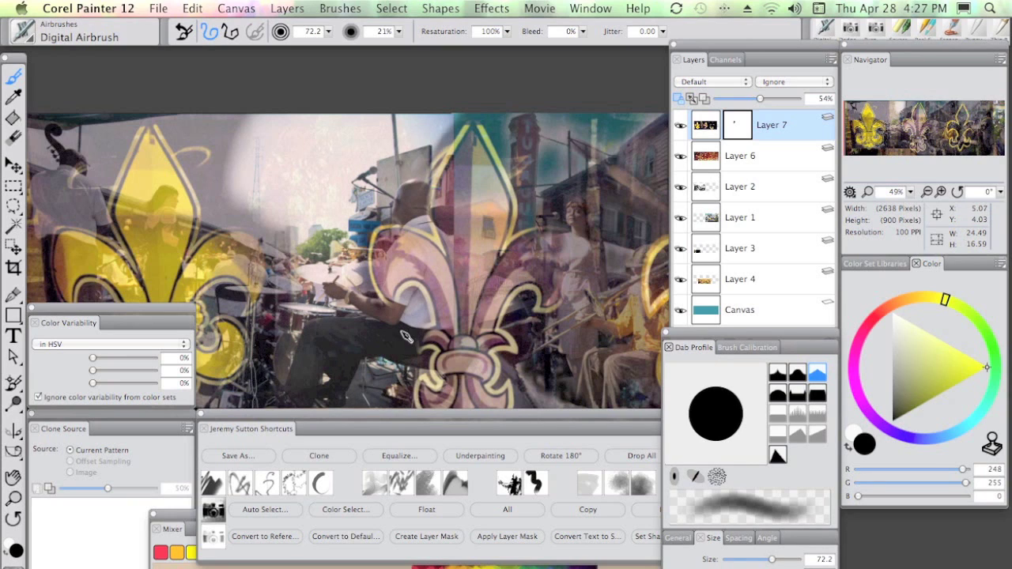
mouse_move(410, 173)
mouse_down()
mouse_move(450, 134)
mouse_move(537, 147)
mouse_move(561, 213)
mouse_up()
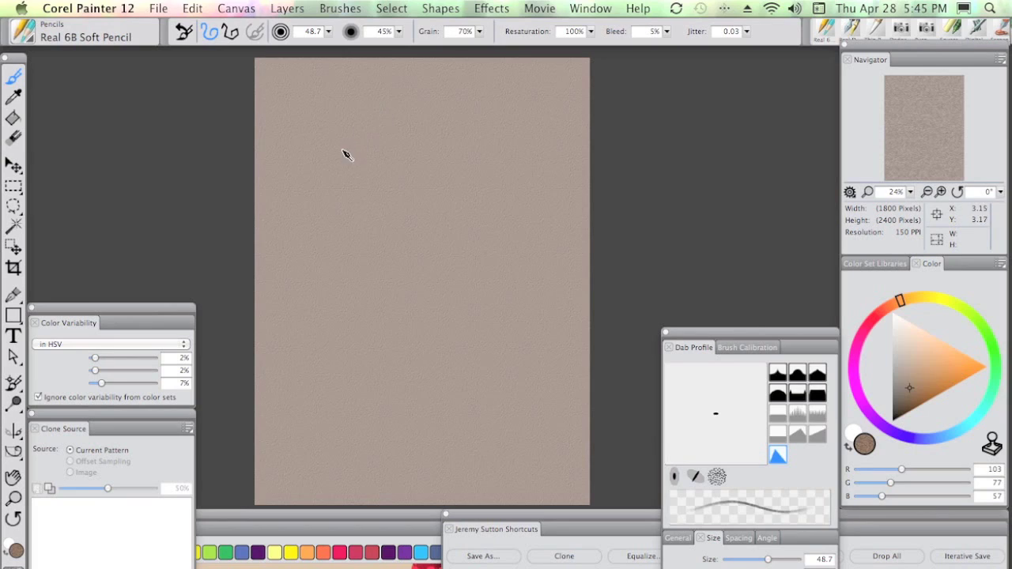
Sketch the upper hair, eyebrows and eyes in browns with the Real 6B Soft Pencil, and color both irises blue
mouse_move(343, 154)
mouse_down()
mouse_move(440, 162)
mouse_move(406, 124)
mouse_move(326, 205)
mouse_move(393, 180)
mouse_move(519, 176)
mouse_move(347, 194)
mouse_move(321, 272)
mouse_move(467, 239)
mouse_up()
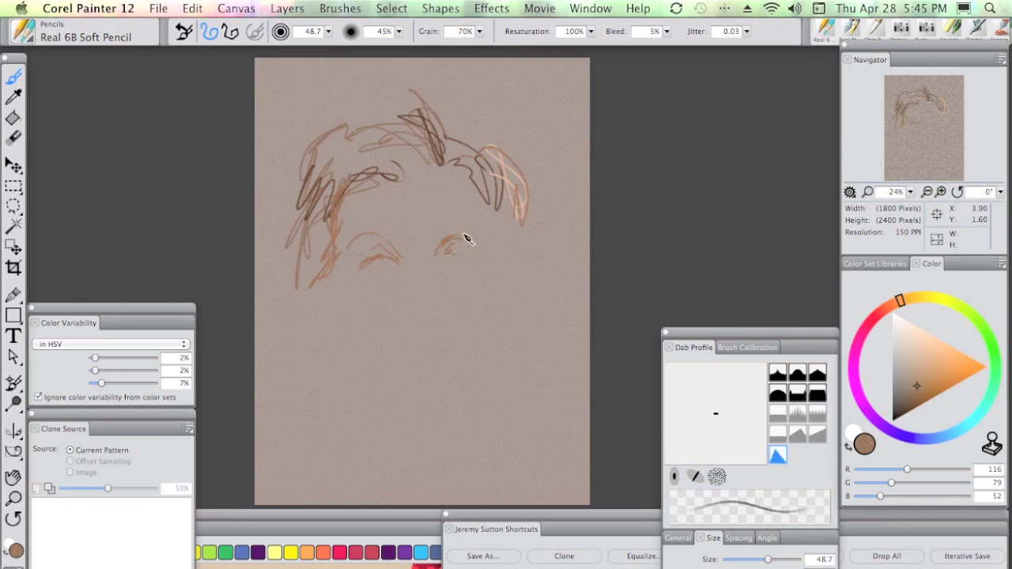
click(941, 434)
drag(375, 262, 384, 267)
click(447, 259)
click(910, 388)
click(446, 257)
click(891, 304)
click(912, 353)
click(436, 264)
Add brown hair strokes beside the temples on both sides of the face
click(917, 383)
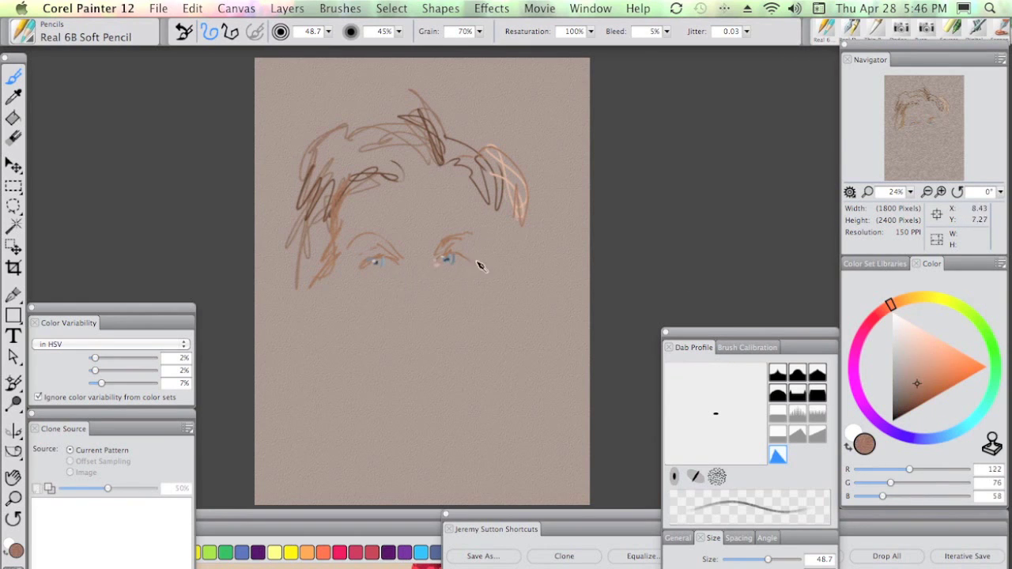
click(908, 377)
click(907, 391)
drag(468, 190, 487, 247)
drag(501, 198, 530, 236)
drag(337, 256, 342, 301)
drag(492, 233, 489, 251)
Draw a purple flower with blue accents in the hair above the ear
click(869, 413)
click(920, 386)
click(912, 391)
mouse_move(498, 211)
mouse_down()
mouse_move(511, 240)
mouse_move(498, 247)
mouse_move(501, 292)
mouse_move(506, 261)
mouse_up()
click(935, 437)
click(918, 346)
click(908, 375)
click(946, 435)
click(857, 393)
Draw the ear, nose and smiling lips in muted reddish brown
click(890, 304)
click(914, 347)
click(914, 381)
click(912, 388)
click(872, 318)
drag(383, 326, 454, 325)
Fill in the teeth with off-white and light gray strokes, lowering the pencil opacity to 9%
click(911, 390)
click(889, 304)
click(908, 376)
alt+click(414, 332)
alt+click(420, 346)
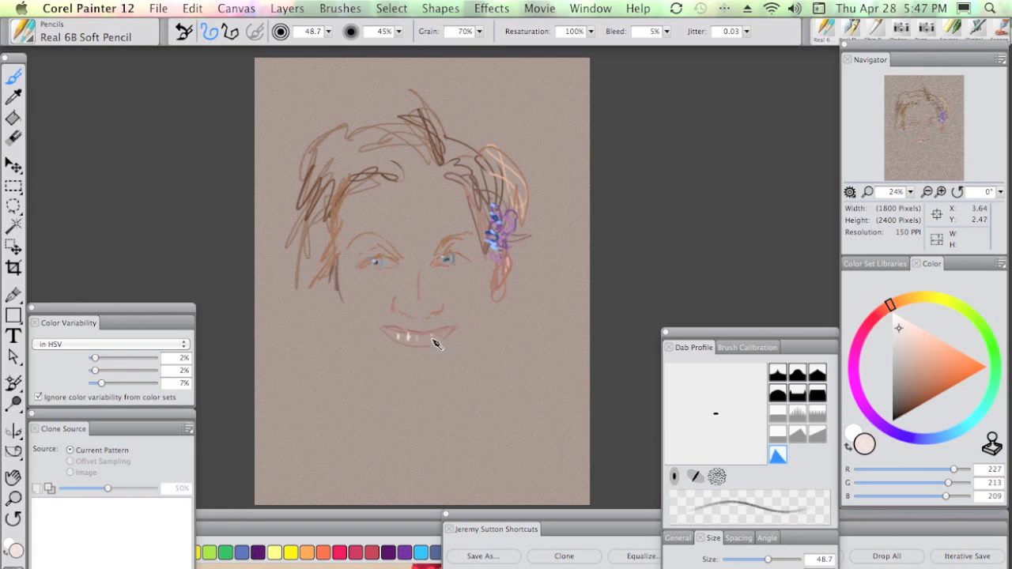
click(895, 343)
drag(394, 334, 411, 341)
drag(398, 31, 339, 76)
drag(410, 335, 424, 338)
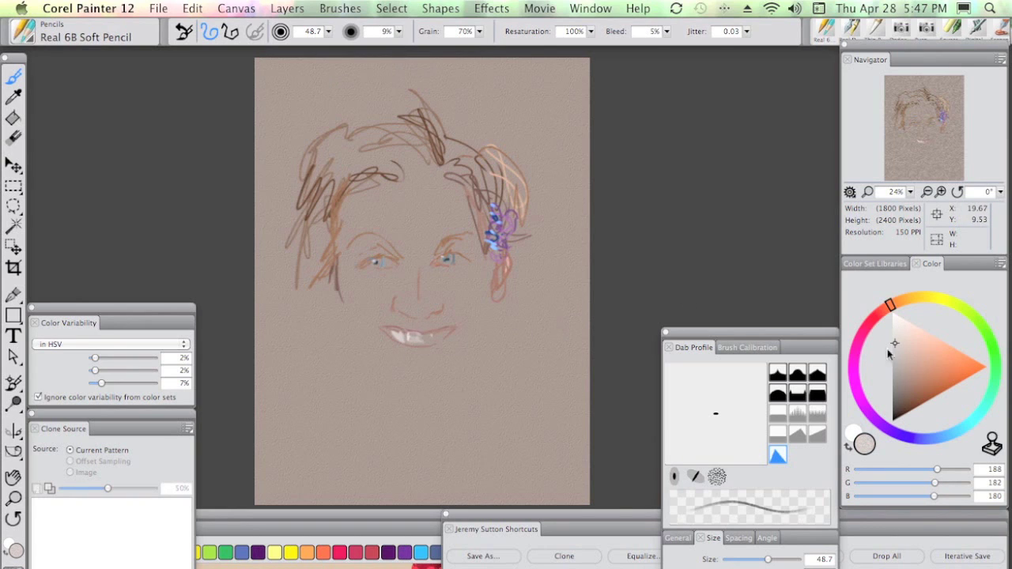
Brighten the teeth with sampled color and shade the lower lip in soft pink
alt+click(427, 339)
alt+click(450, 288)
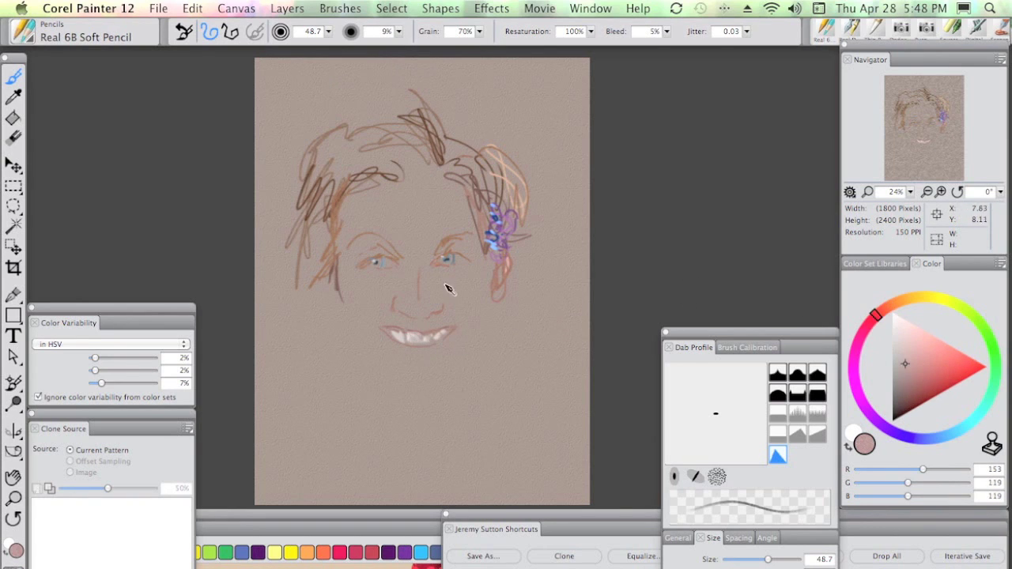
alt+click(422, 353)
Sketch the chin line below the mouth in warm brown tones sampled from the drawing
click(894, 304)
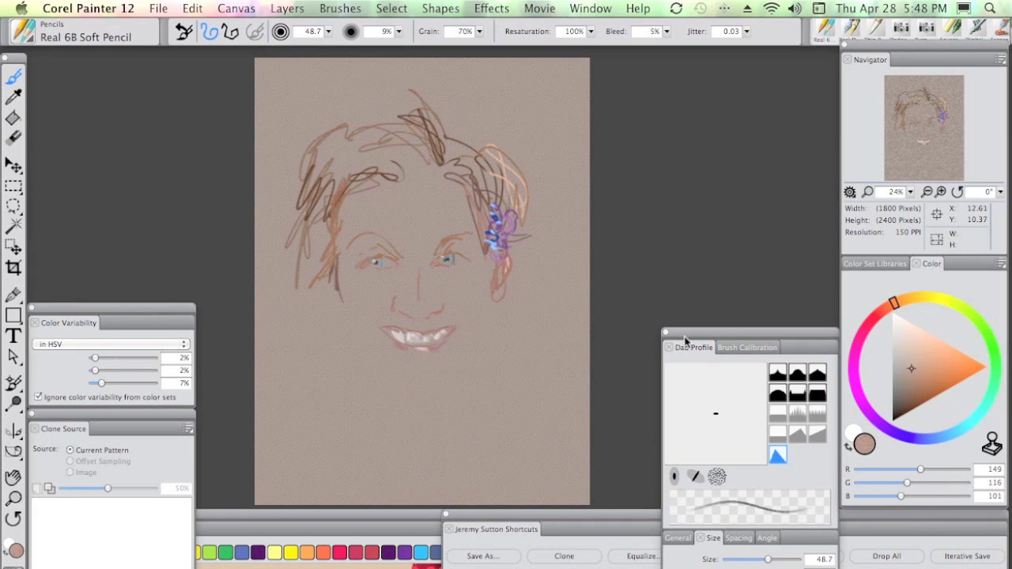
alt+click(419, 384)
alt+click(414, 394)
alt+click(406, 394)
alt+click(404, 393)
drag(404, 389, 399, 396)
Outline the raised hand and forearm under the chin in reddish brown, and stroke light blue along the adjacent shoulder
click(912, 375)
mouse_move(472, 335)
mouse_down()
mouse_move(497, 338)
mouse_move(543, 386)
mouse_move(589, 409)
mouse_move(550, 400)
mouse_move(589, 492)
mouse_up()
click(938, 437)
click(917, 335)
click(926, 370)
alt+click(528, 373)
Raise the pencil opacity to 87% and add contour lines to the fingers, wrist and forearm
click(905, 374)
click(912, 378)
drag(398, 31, 455, 44)
mouse_move(477, 402)
mouse_down()
mouse_move(495, 420)
mouse_move(469, 427)
mouse_move(508, 437)
mouse_up()
click(906, 372)
alt+click(444, 437)
drag(520, 474, 565, 483)
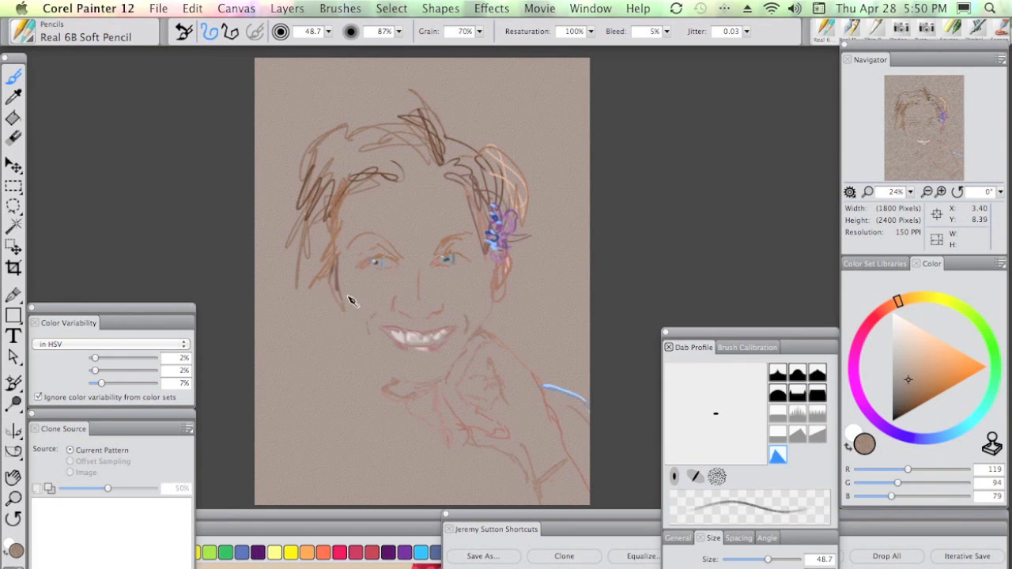
Add a pale highlight along the jaw below the ear and dark brown strokes behind the ear
click(907, 330)
drag(500, 297, 495, 335)
alt+click(495, 327)
alt+click(499, 342)
drag(518, 259, 510, 305)
click(902, 397)
Draw light peach curls through the hair above and beyond the flower, and add a blue accent behind the ear
alt+click(524, 210)
drag(528, 203, 549, 257)
click(906, 340)
drag(444, 126, 472, 173)
drag(904, 374, 919, 369)
alt+click(494, 237)
drag(512, 261, 508, 288)
Lay pale pinkish highlights across the crown and the hair on the side opposite the flower
alt+click(375, 264)
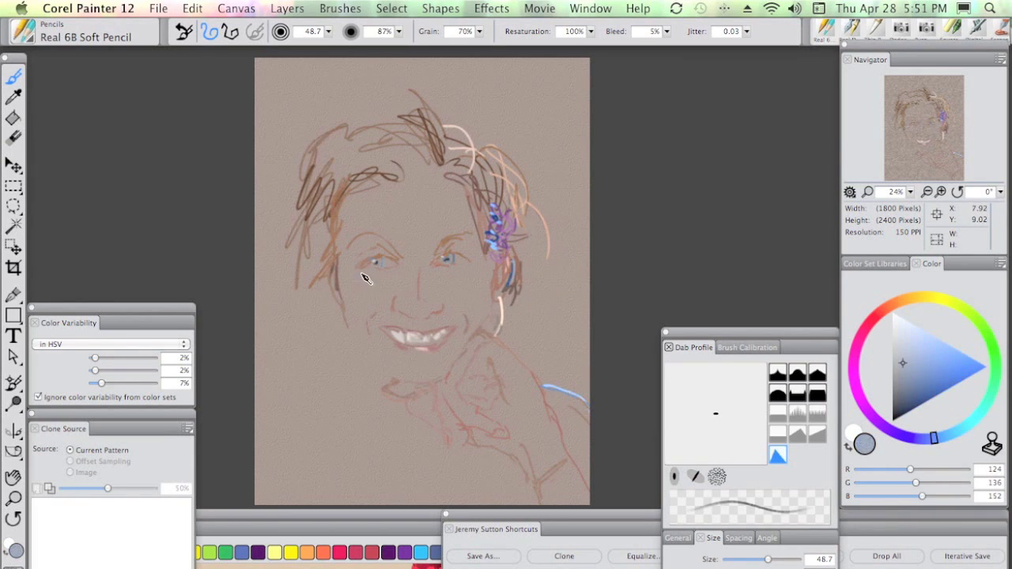
alt+click(335, 254)
click(906, 353)
drag(390, 147, 418, 140)
drag(340, 162, 297, 213)
drag(903, 360, 910, 376)
mouse_move(290, 237)
mouse_down()
mouse_move(299, 206)
mouse_move(375, 170)
mouse_up()
Extend the hair opposite the flower downward with long light peach strands past the jaw
click(910, 387)
click(935, 342)
drag(305, 273, 276, 363)
click(903, 339)
mouse_move(292, 384)
mouse_down()
mouse_move(314, 324)
mouse_move(342, 343)
mouse_move(344, 435)
mouse_up()
Fill the lower hair beside the neck with dark brown curling locks
click(901, 385)
click(902, 399)
click(907, 362)
click(901, 400)
mouse_move(338, 364)
mouse_down()
mouse_move(327, 366)
mouse_move(323, 394)
mouse_up()
mouse_move(320, 401)
mouse_down()
mouse_move(305, 450)
mouse_move(343, 429)
mouse_up()
drag(315, 418, 306, 433)
Accent the lower curls with bright orange and add pale peach highlights over the temple, crown and hair above the flower
click(940, 339)
drag(282, 377, 301, 369)
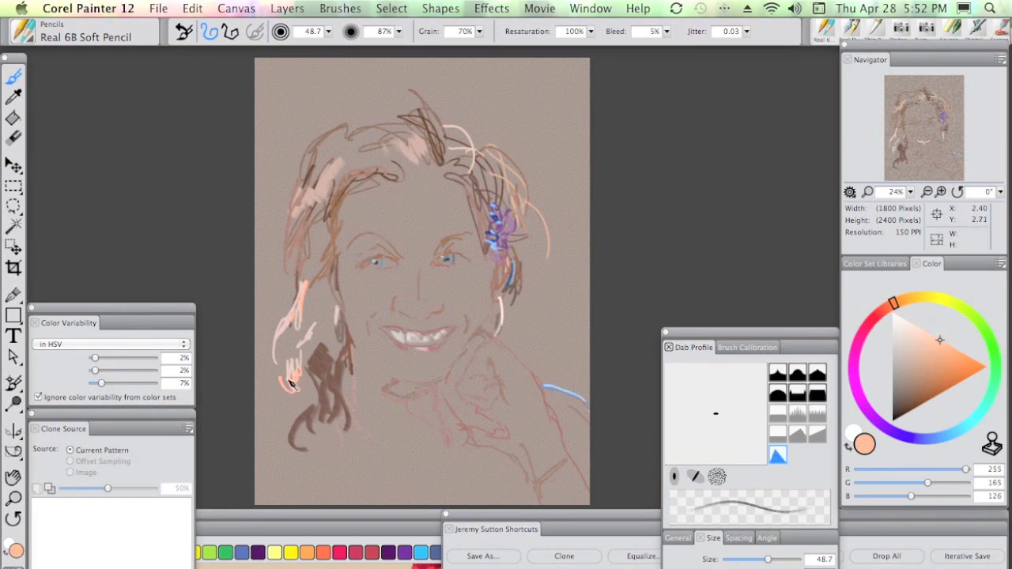
click(919, 329)
drag(310, 217, 327, 187)
drag(350, 127, 427, 145)
drag(401, 126, 414, 154)
drag(479, 171, 503, 175)
drag(525, 204, 542, 231)
Draw the V-shaped neckline below the hand with light tan and darker grayish strokes
click(918, 347)
click(908, 298)
click(908, 334)
drag(447, 464, 462, 446)
click(906, 384)
mouse_move(358, 449)
mouse_down()
mouse_move(408, 500)
mouse_move(442, 468)
mouse_up()
Add blue strokes on the shoulder beneath the long curls
click(944, 435)
click(917, 363)
drag(285, 409, 259, 427)
Add long pale peach strands to the hanging hair and a light highlight on the neck
click(894, 302)
click(903, 349)
drag(293, 322, 278, 407)
drag(310, 245, 295, 340)
click(906, 338)
mouse_move(393, 446)
mouse_down()
mouse_move(388, 431)
mouse_move(392, 444)
mouse_up()
Darken the hair beside the flower with deep brown strokes
alt+click(425, 324)
alt+click(496, 246)
drag(490, 244, 484, 215)
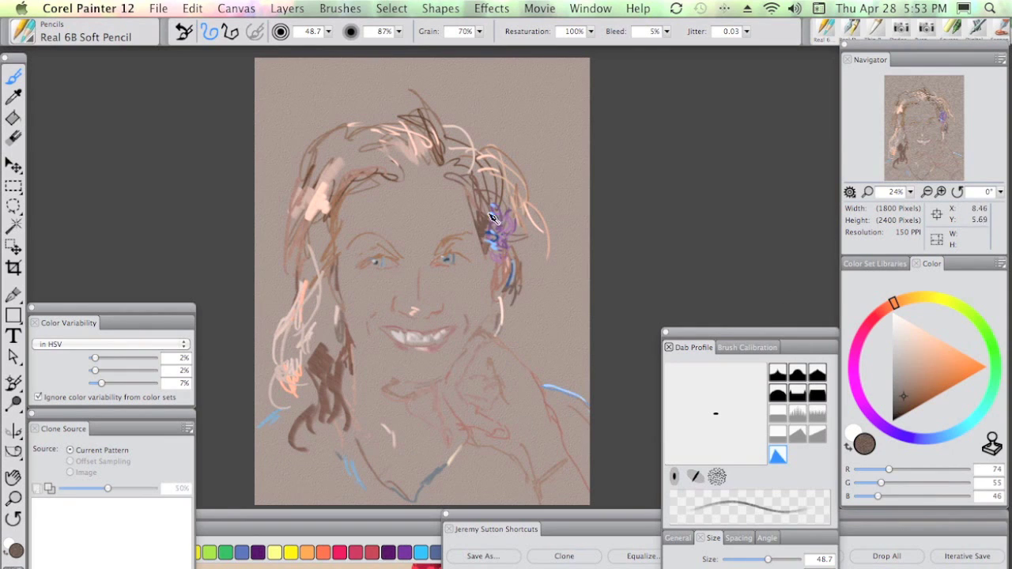
Sign the portrait in the lower corner with the artist's signature and 2011, and darken the eyebrows with sampled brown
mouse_move(267, 497)
mouse_down()
mouse_move(299, 472)
mouse_move(311, 487)
mouse_up()
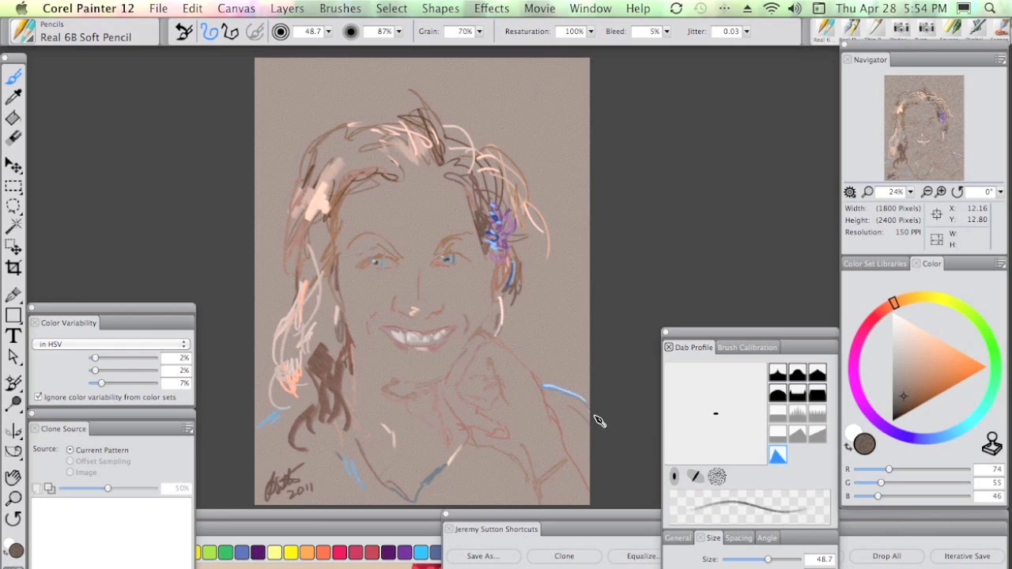
alt+click(448, 248)
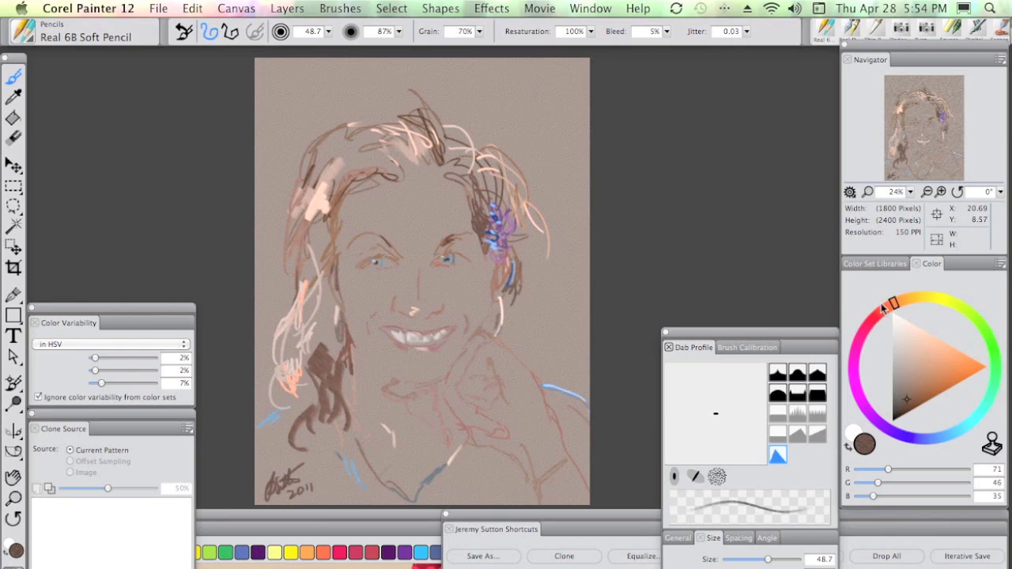